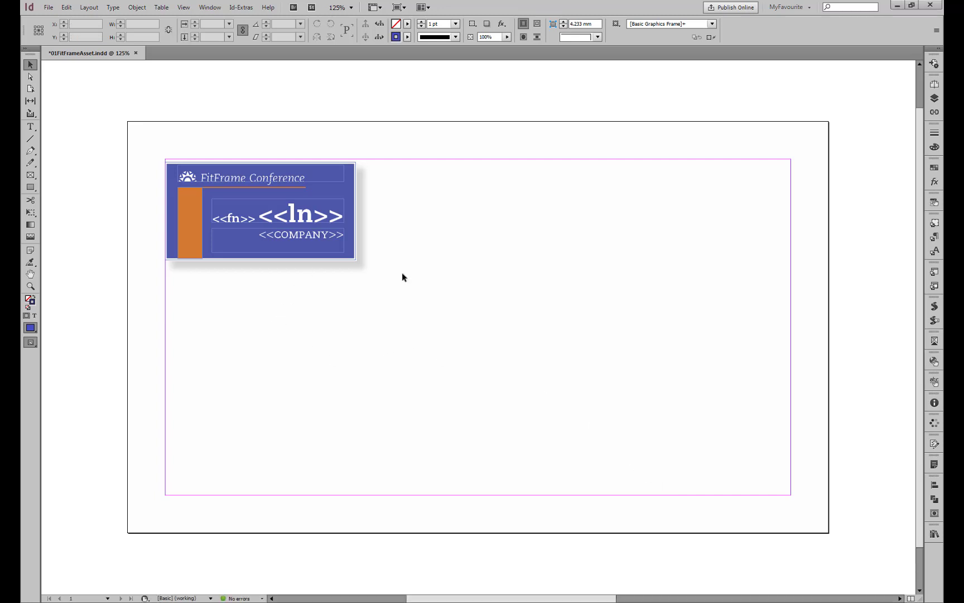
# - Check the object styles of the attendee name and company frames, then dock the Object Styles panel
pyautogui.click(324, 219)
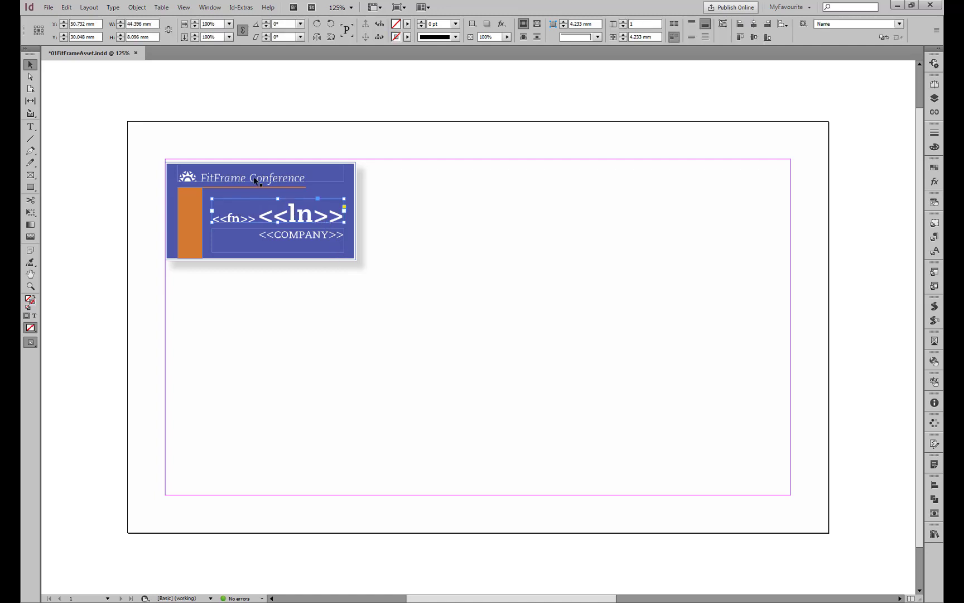
pyautogui.click(288, 237)
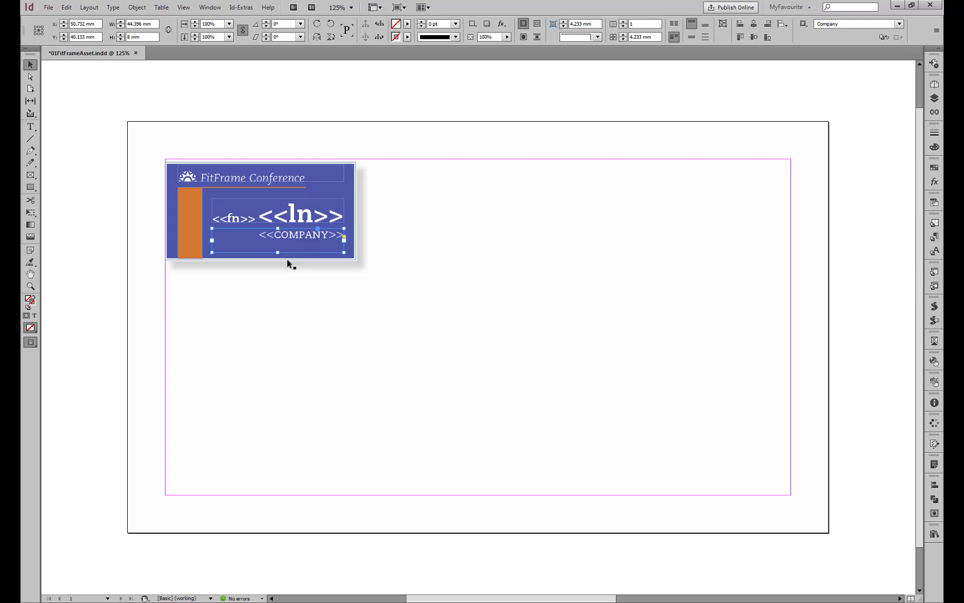
pyautogui.click(934, 224)
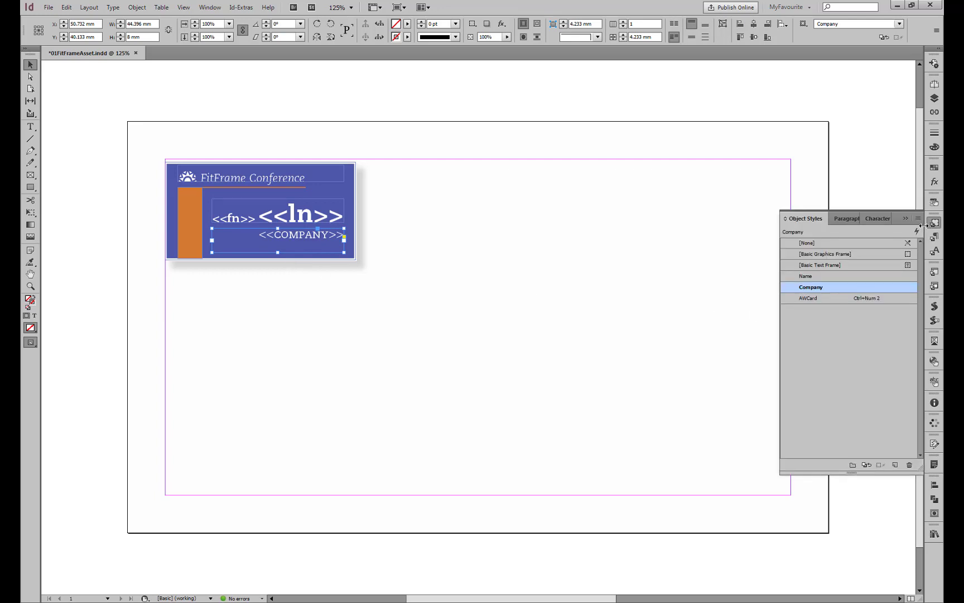
pyautogui.moveTo(804, 219); pyautogui.dragTo(401, 167)
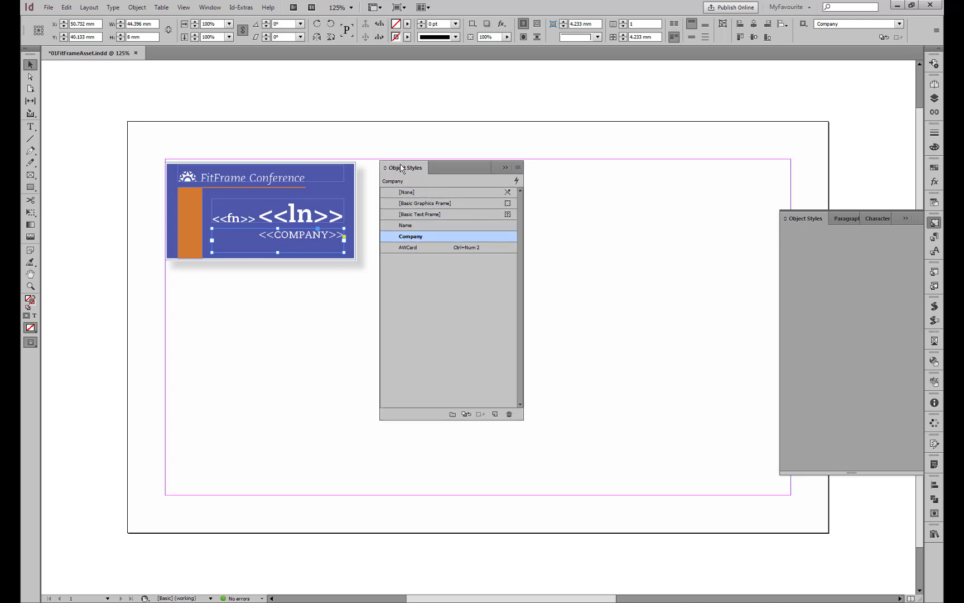
pyautogui.click(292, 211)
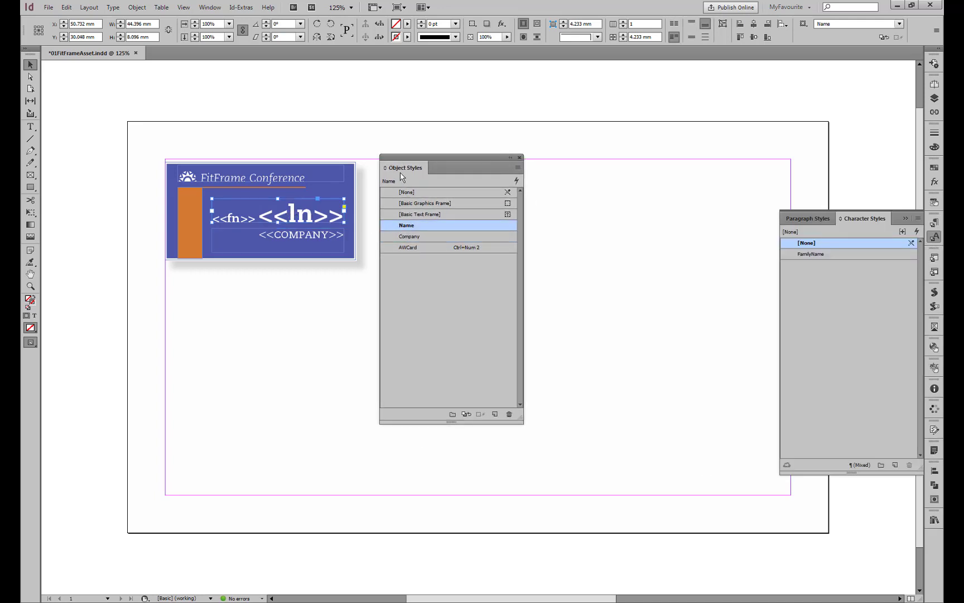
pyautogui.click(337, 238)
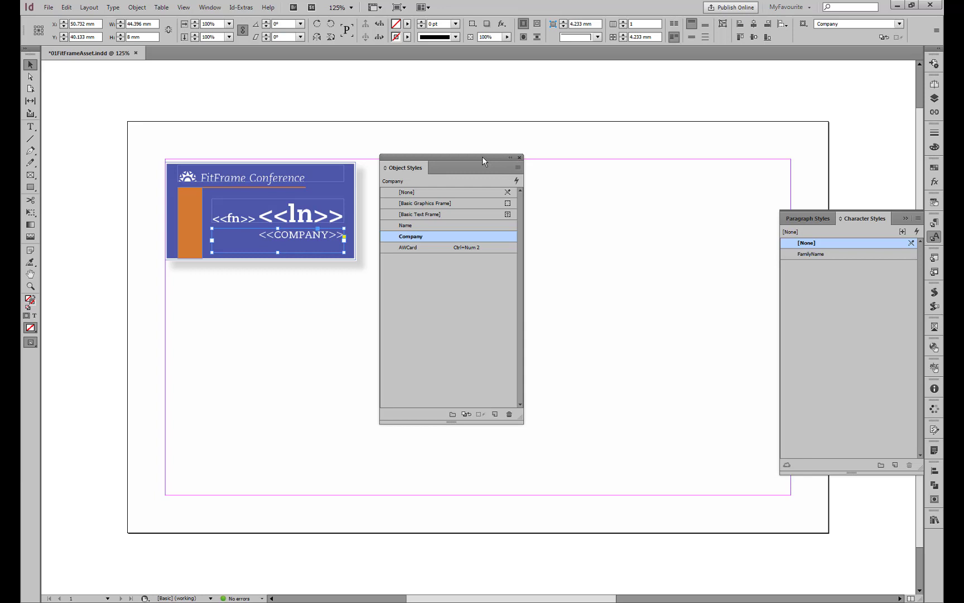
pyautogui.moveTo(482, 156); pyautogui.dragTo(526, 178)
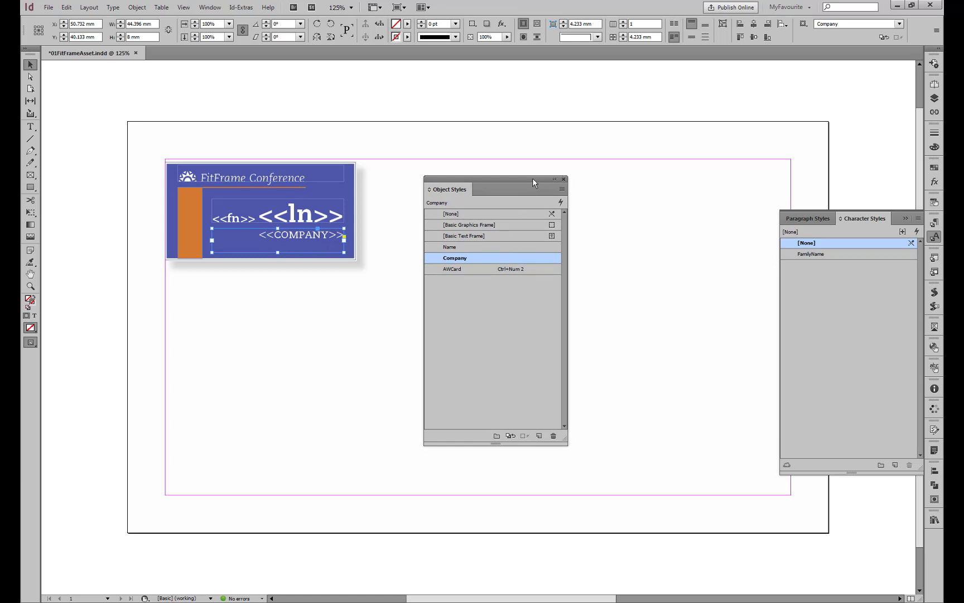
pyautogui.moveTo(539, 178); pyautogui.dragTo(903, 220)
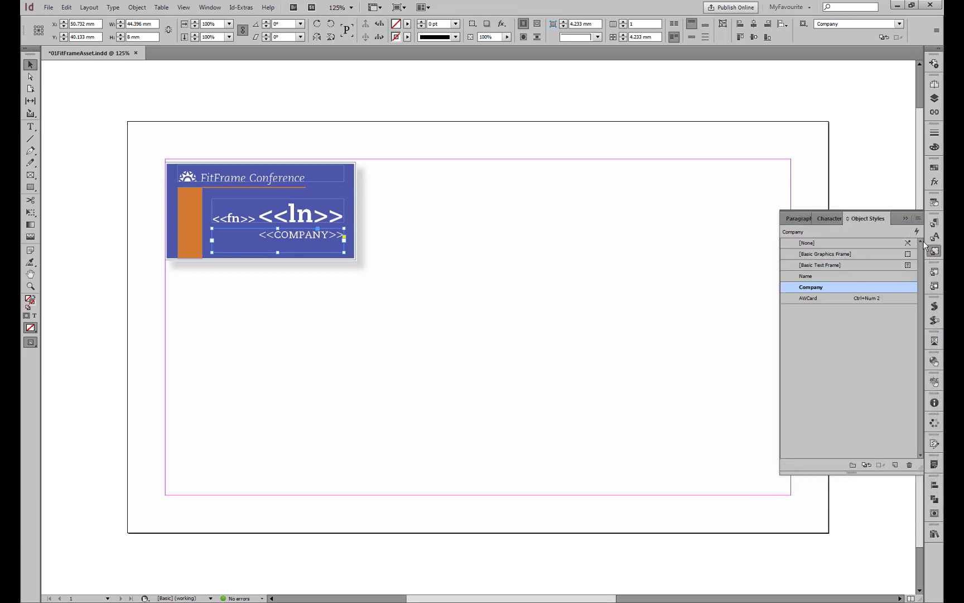
pyautogui.click(465, 301)
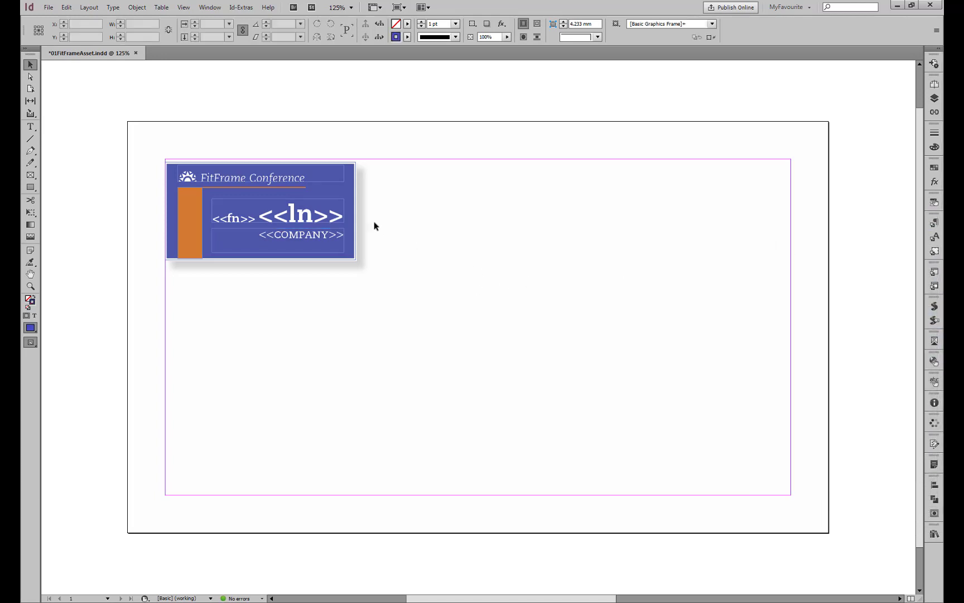
# - Create the merged badge document from the Data Merge fields
pyautogui.click(933, 62)
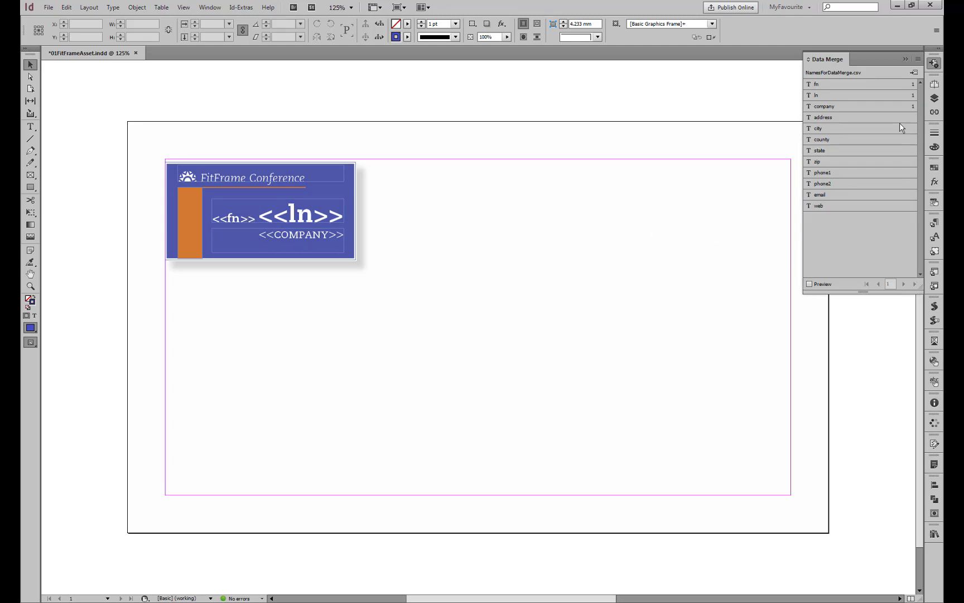
pyautogui.click(913, 72)
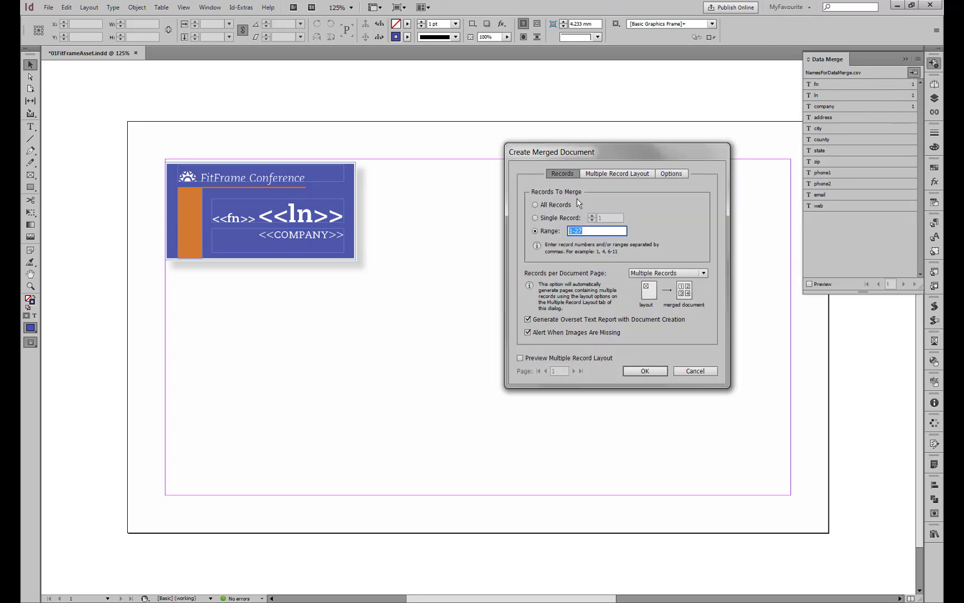
pyautogui.click(642, 372)
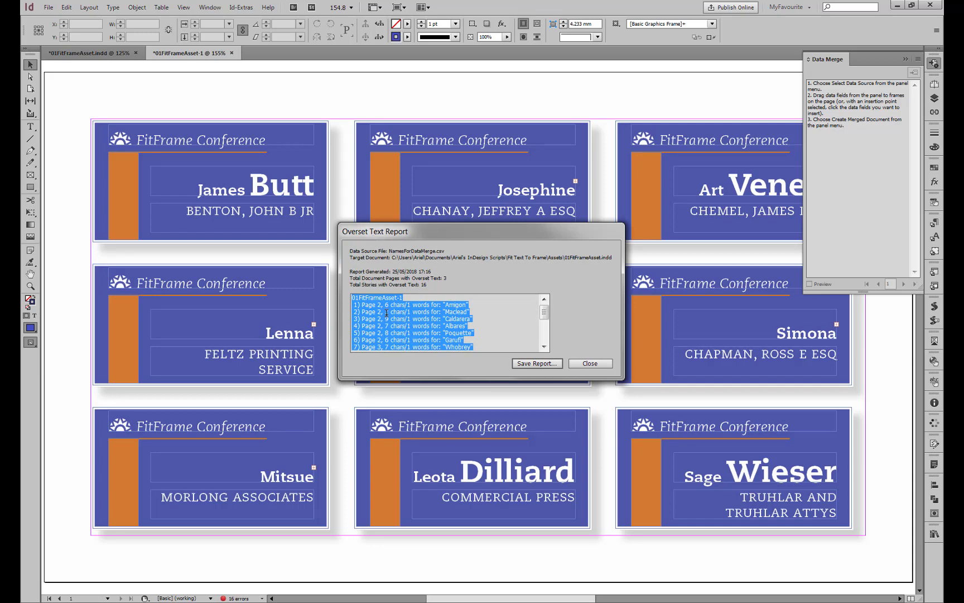
# - Close the overset report and select the overset Josephine and Lenna name frames
pyautogui.click(592, 364)
pyautogui.click(934, 67)
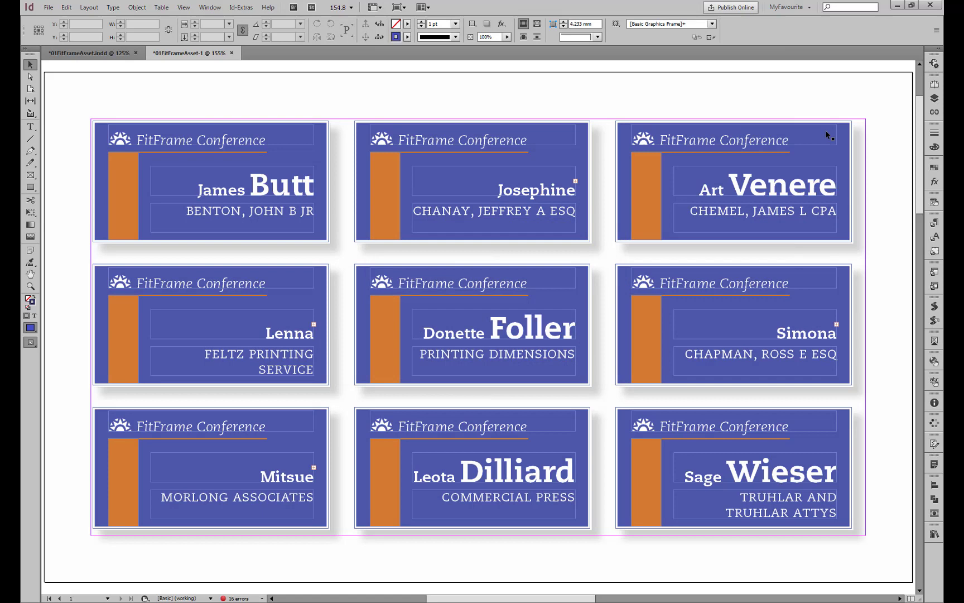
pyautogui.click(455, 186)
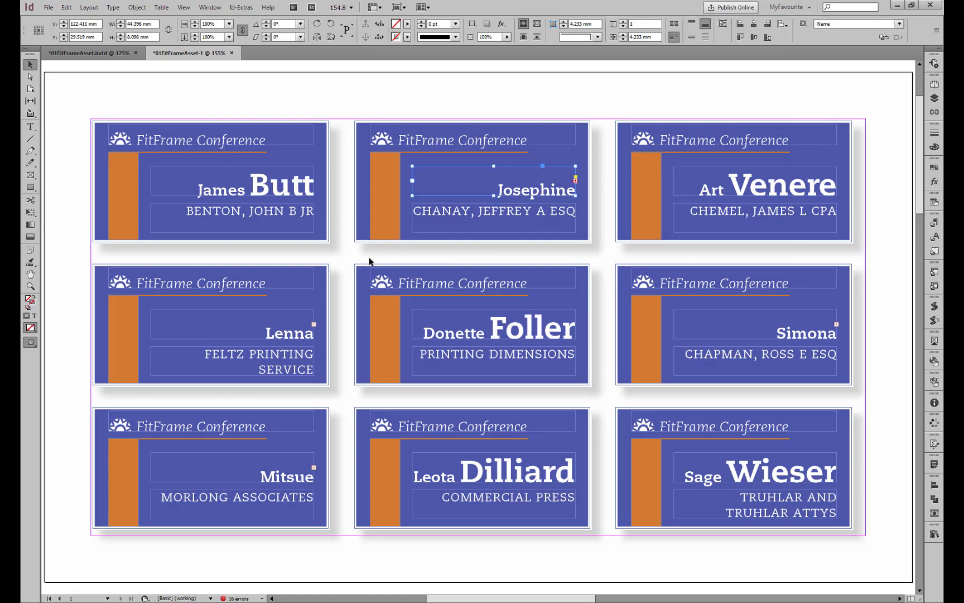
pyautogui.click(281, 336)
pyautogui.hotkey('shift', 'pagedown')
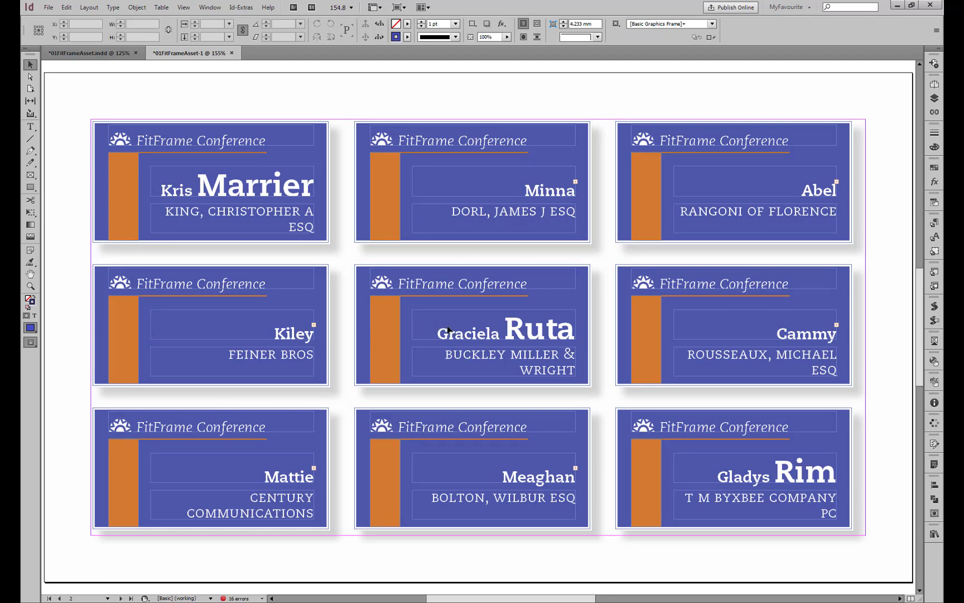
pyautogui.click(448, 330)
pyautogui.click(268, 332)
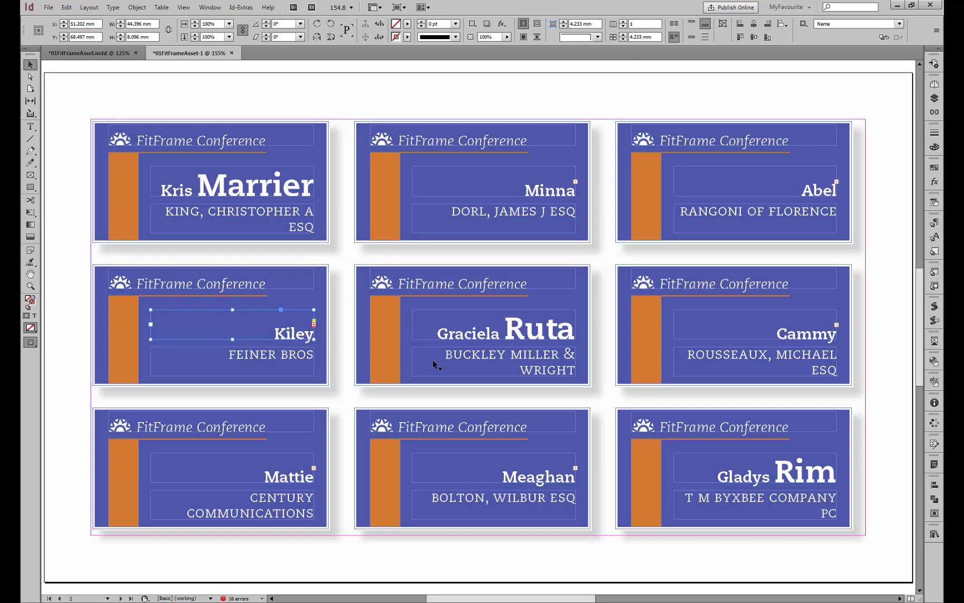
# - Run FitTextToFrame.2.3.0.NoActivation.jsx from the Scripts panel
pyautogui.click(934, 319)
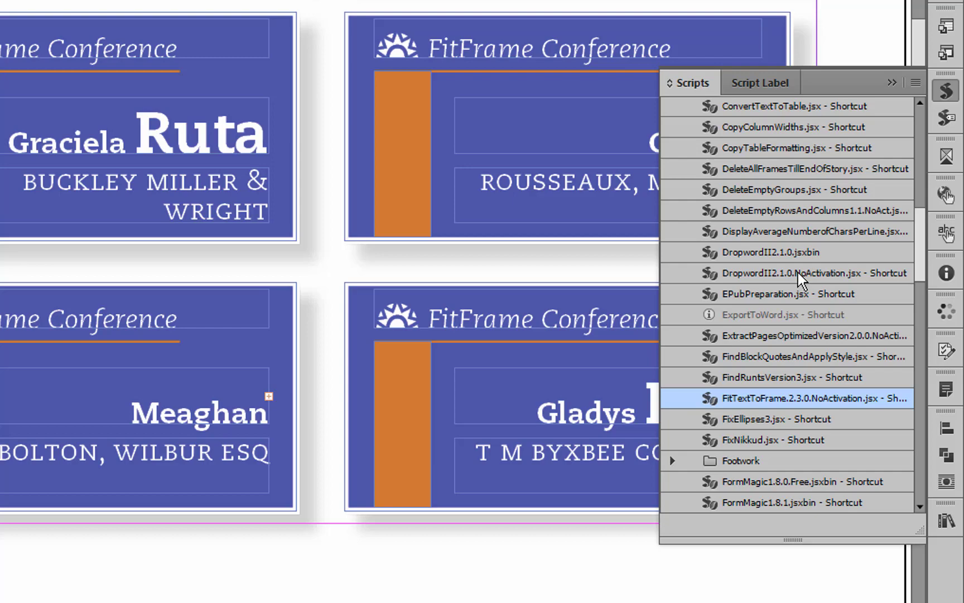
pyautogui.doubleClick(756, 394)
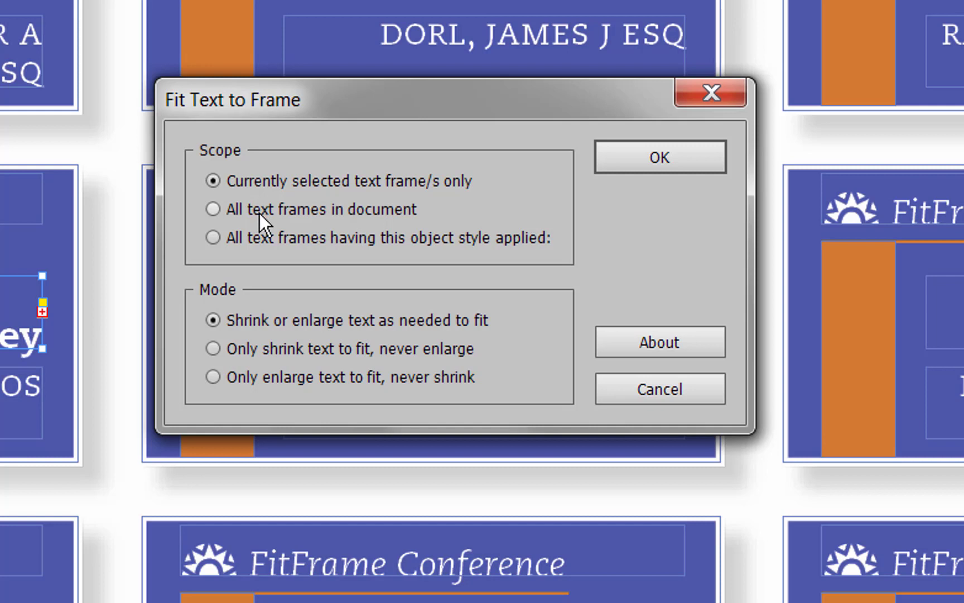
# - Target frames with the Name object style and choose shrink-only fitting
pyautogui.click(267, 238)
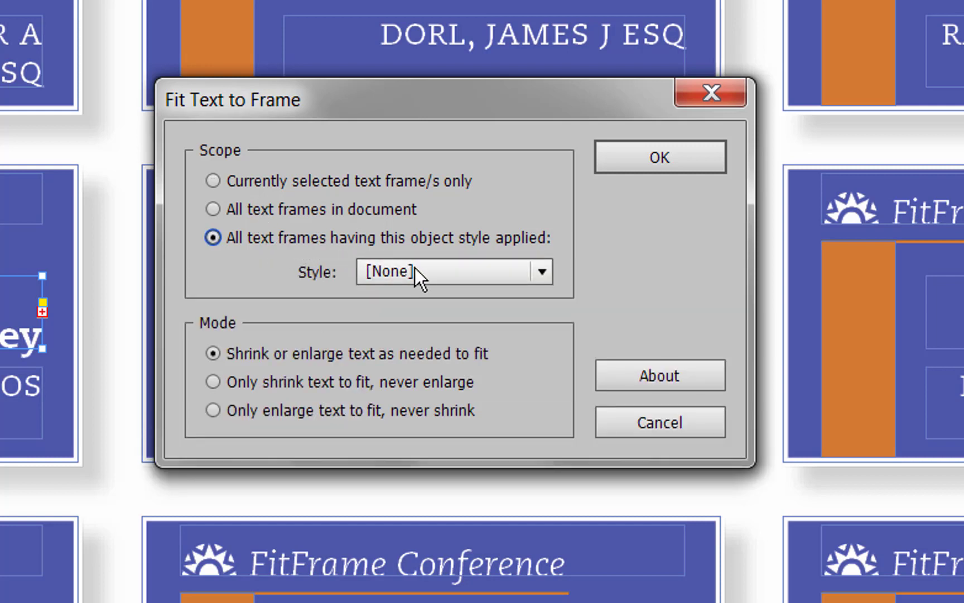
pyautogui.click(415, 267)
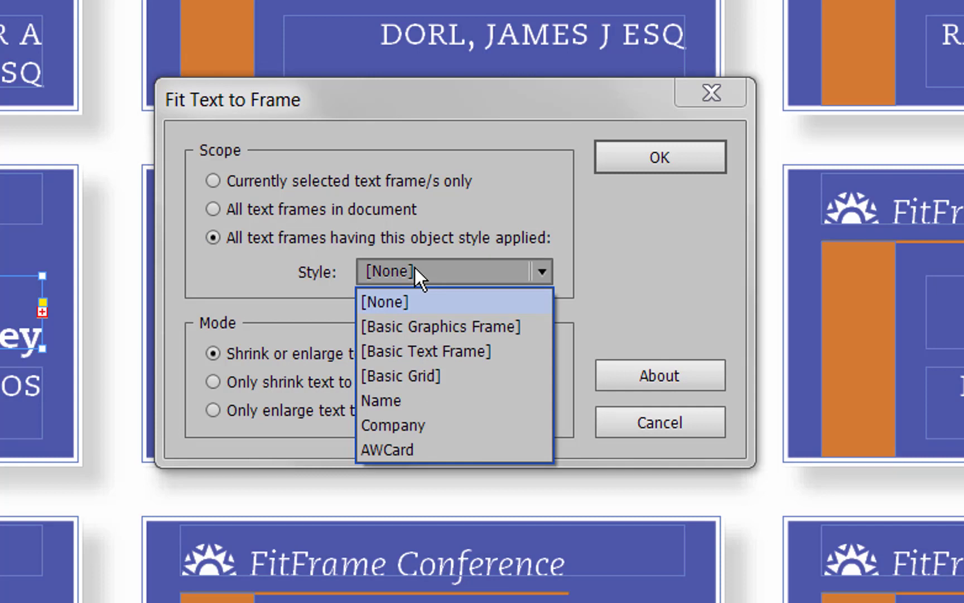
pyautogui.click(384, 397)
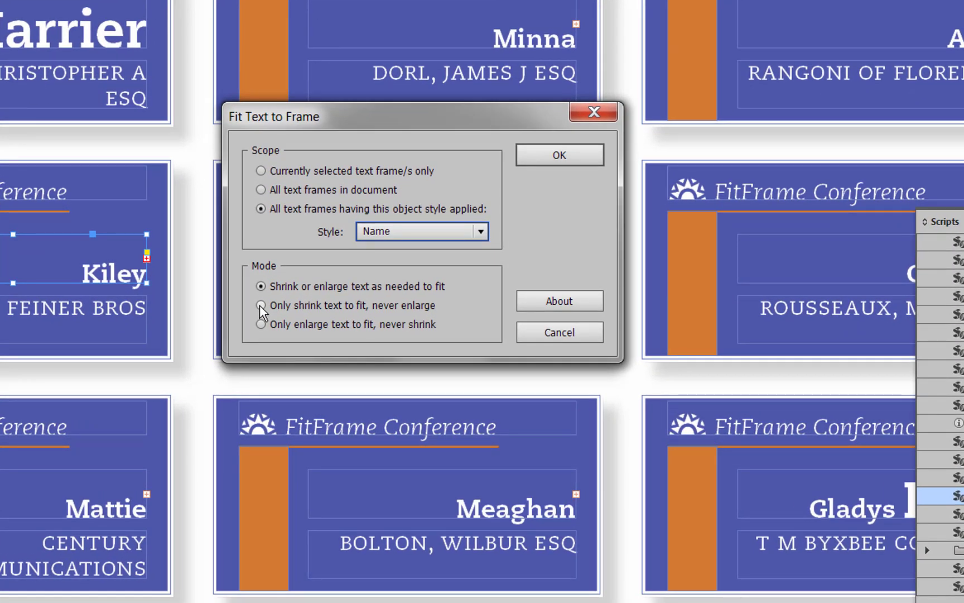
pyautogui.click(260, 305)
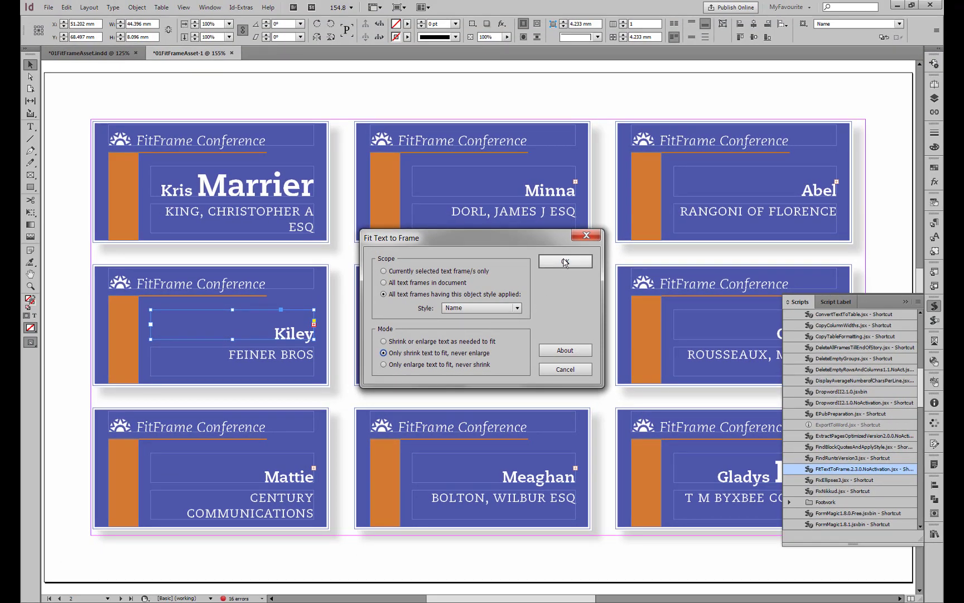
# - Run the Fit Text script on the Name frames and put away the Scripts panel
pyautogui.click(565, 262)
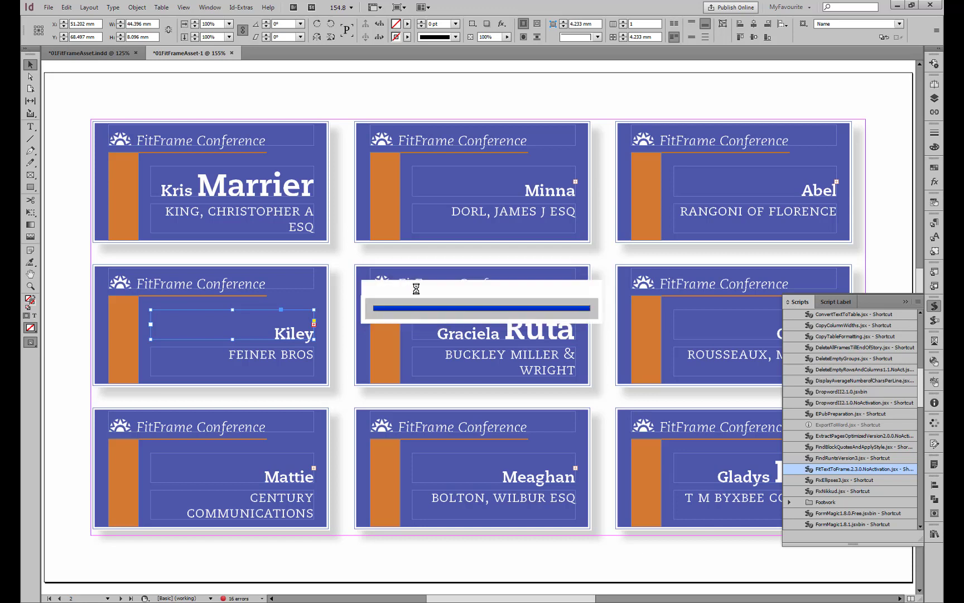
pyautogui.click(935, 308)
pyautogui.click(799, 102)
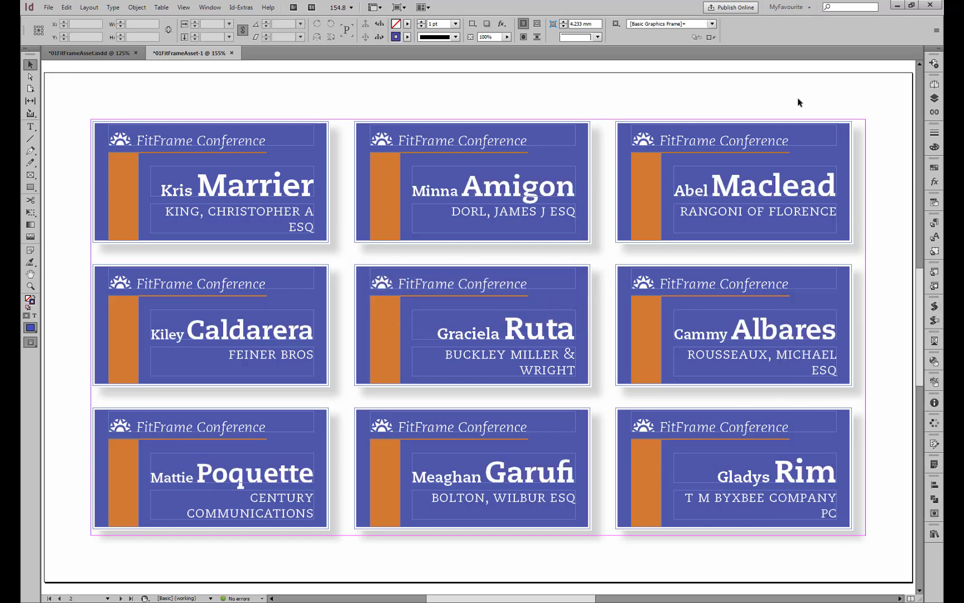
# - Preview the fitted badges across pages 1–3, then switch to the original template document
pyautogui.press('w')
pyautogui.press('pagedown')
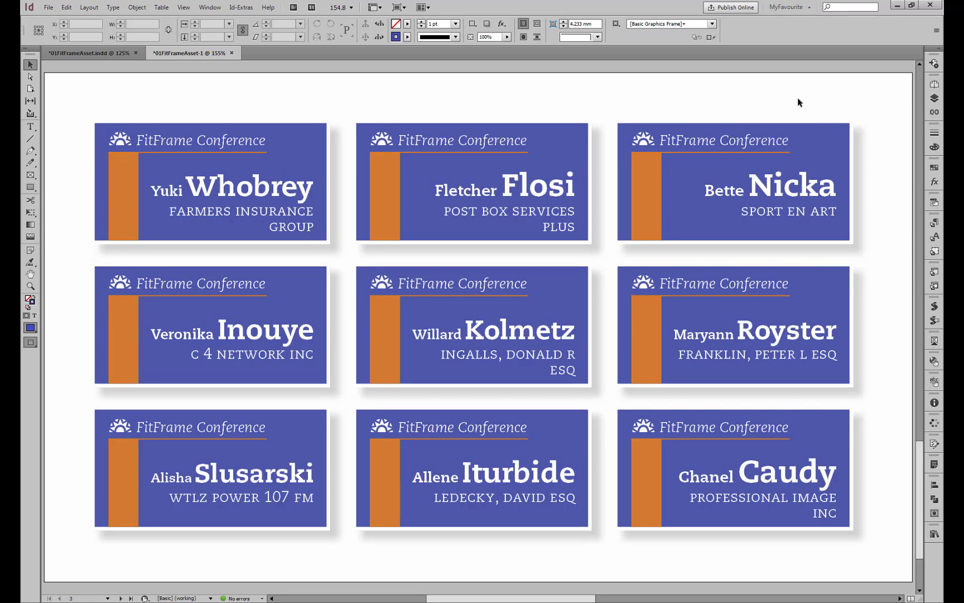
pyautogui.press('pageup')
pyautogui.press('pageup')
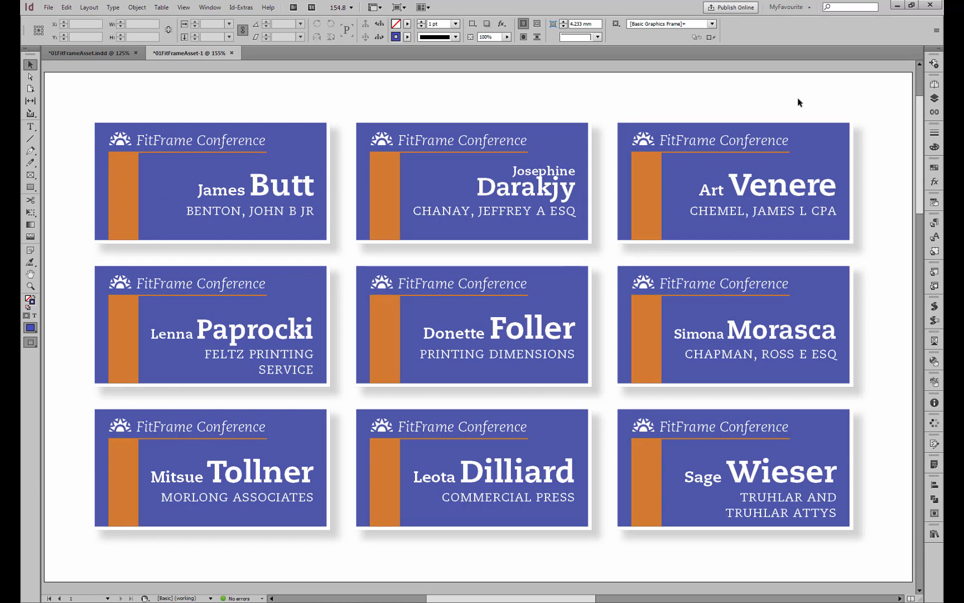
pyautogui.press('pagedown')
pyautogui.press('pagedown')
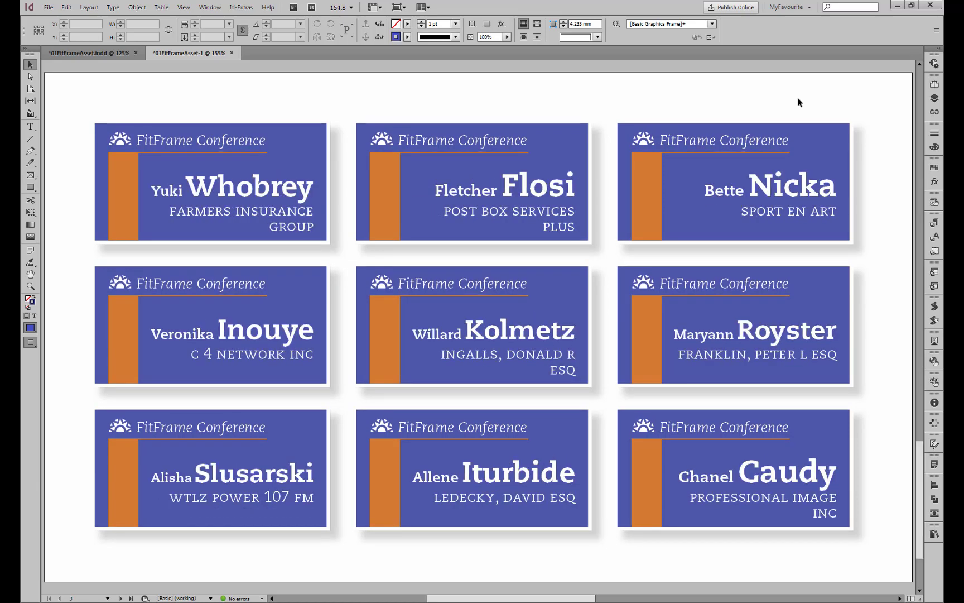
pyautogui.press('pageup')
pyautogui.press('pageup')
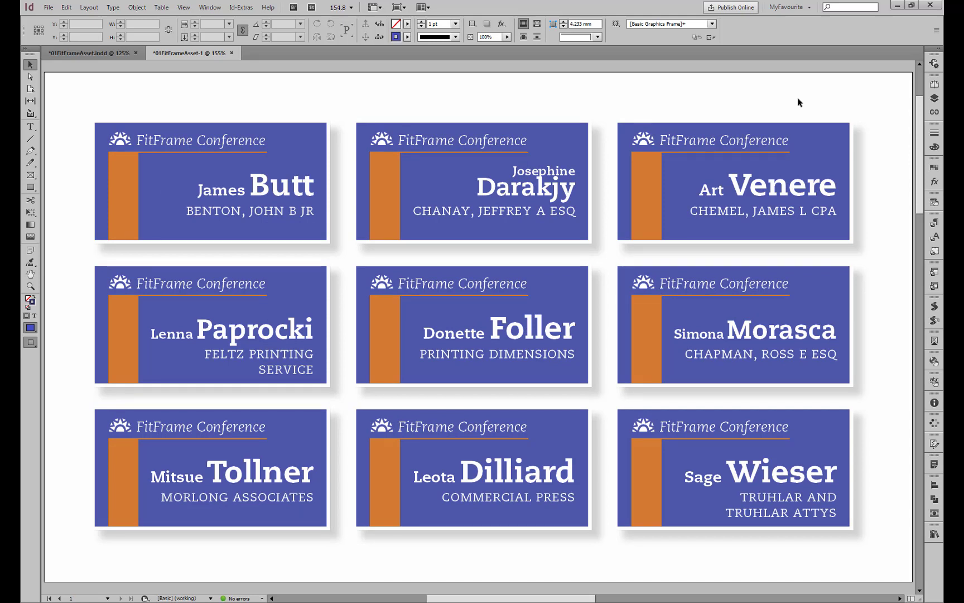
pyautogui.click(91, 53)
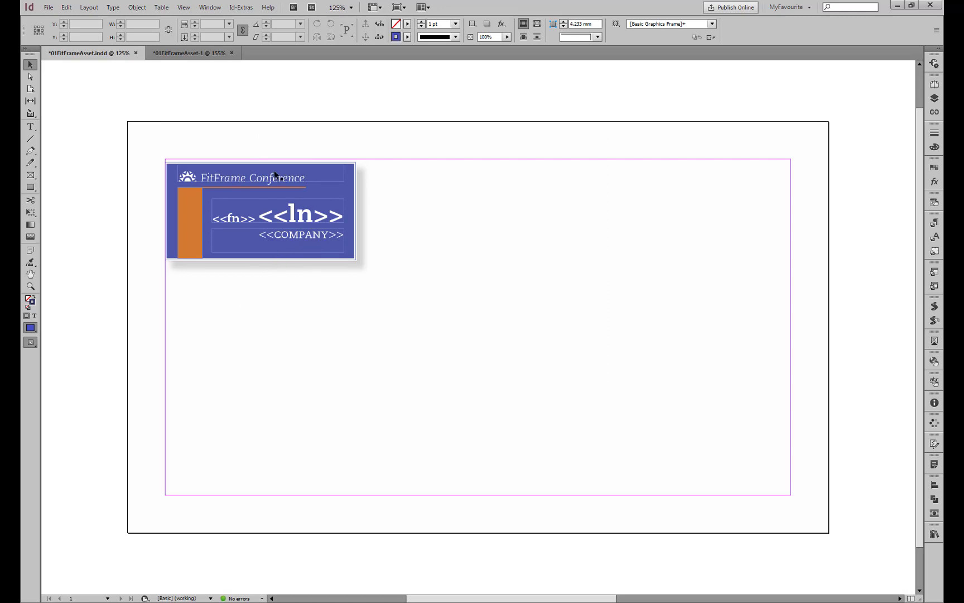
# - Return to the merged badges and inspect the FARMERS INSURANCE GROUP company text on page 3
pyautogui.click(181, 55)
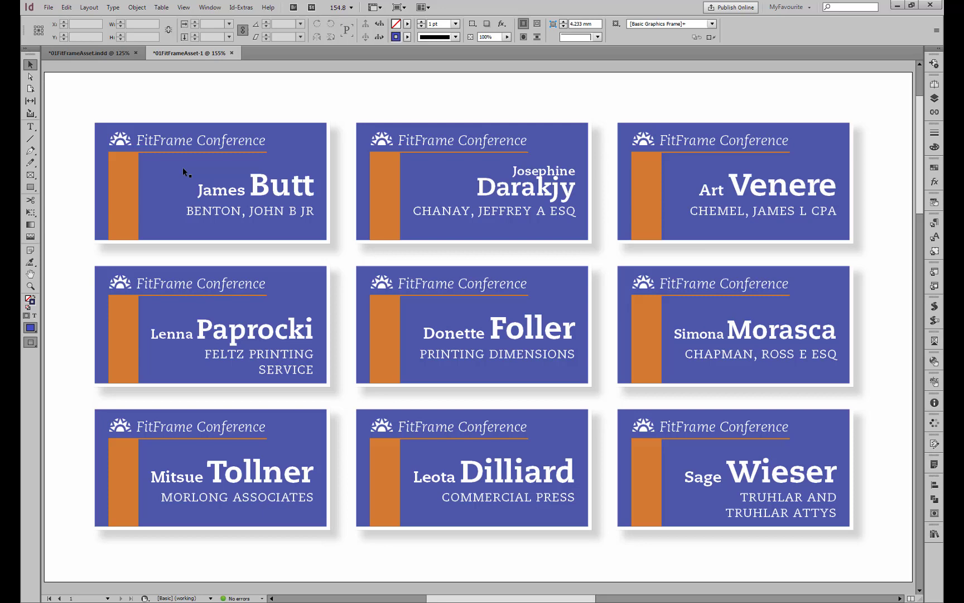
pyautogui.press('pagedown')
pyautogui.press('pagedown')
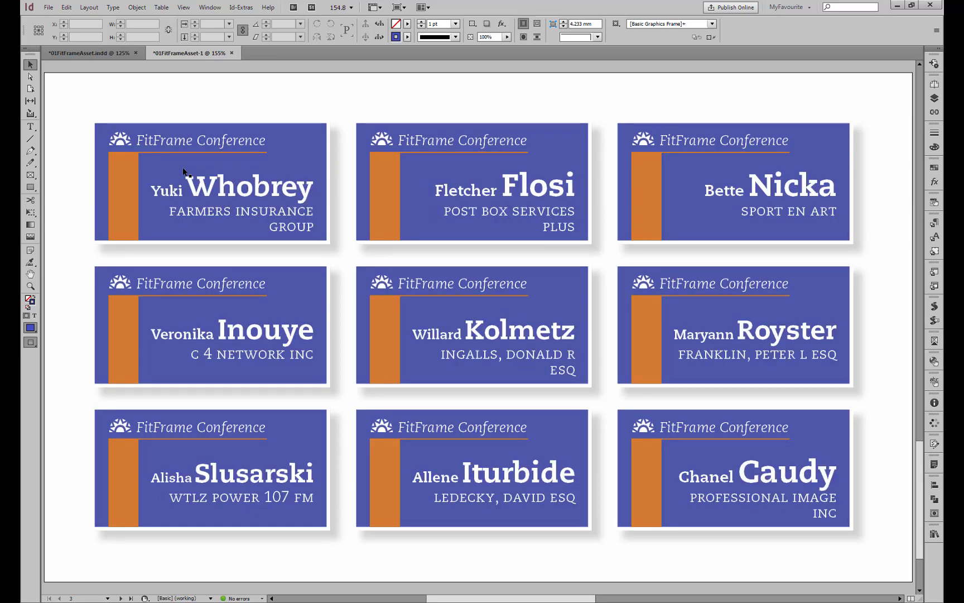
pyautogui.doubleClick(213, 213)
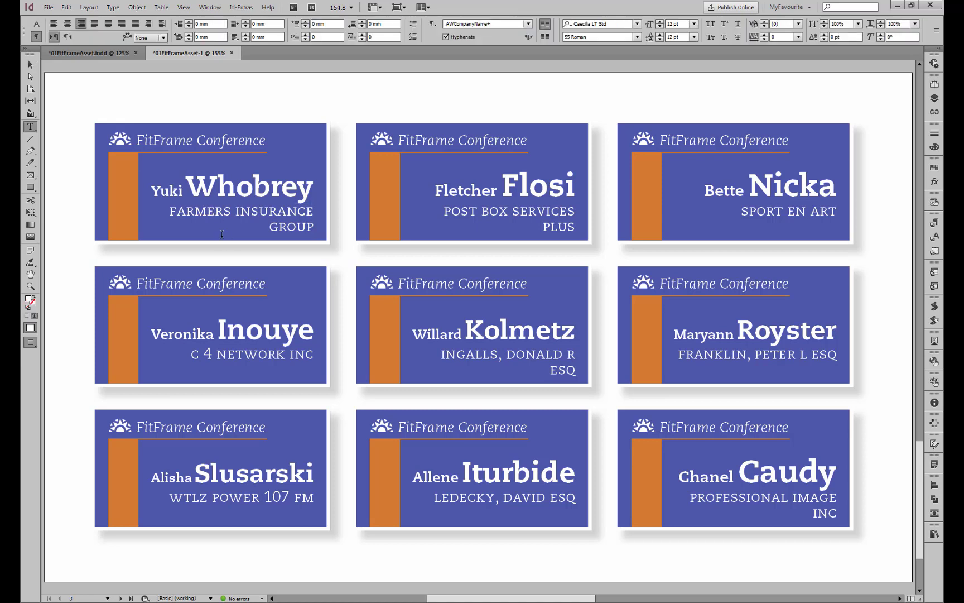
pyautogui.moveTo(212, 212); pyautogui.dragTo(282, 212)
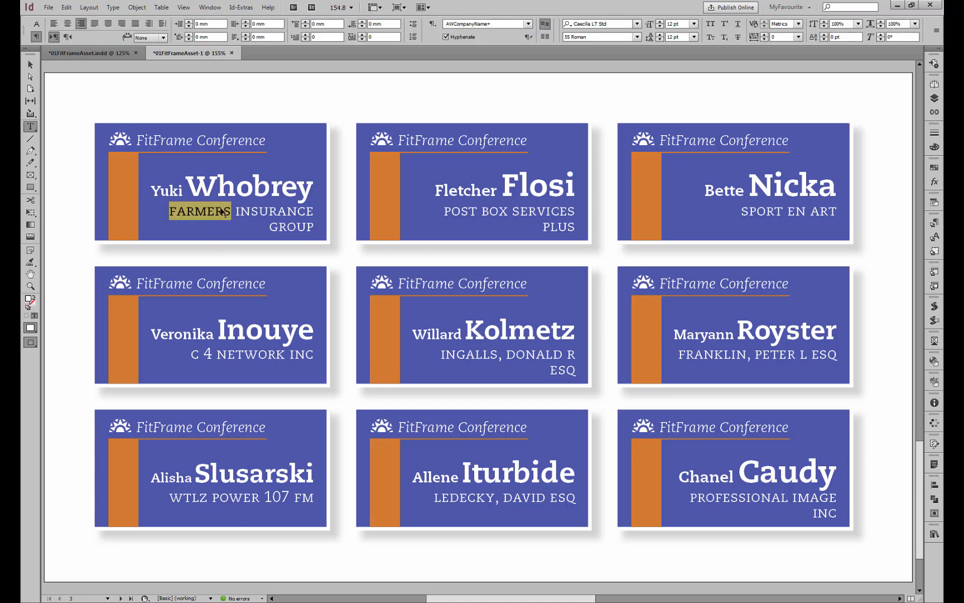
pyautogui.click(285, 218)
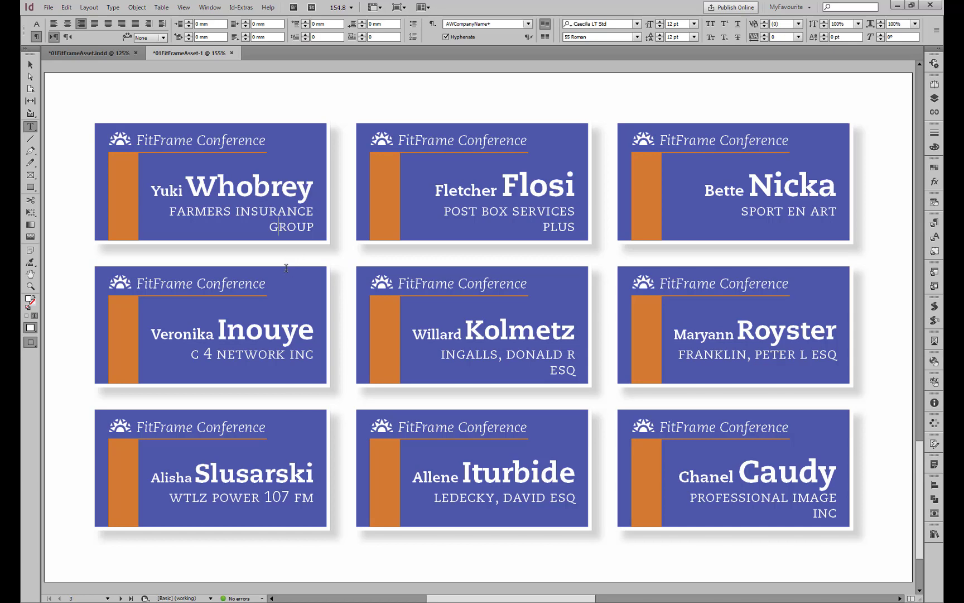
# - Back on page 1, inspect the Josephine Darakjy name text
pyautogui.hotkey('shift', 'pageup')
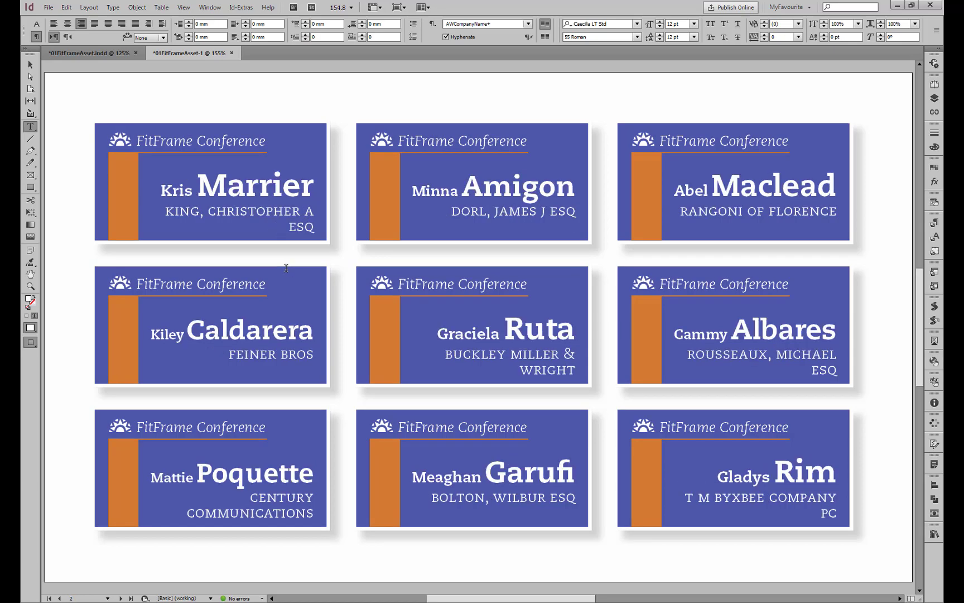
pyautogui.hotkey('shift', 'pageup')
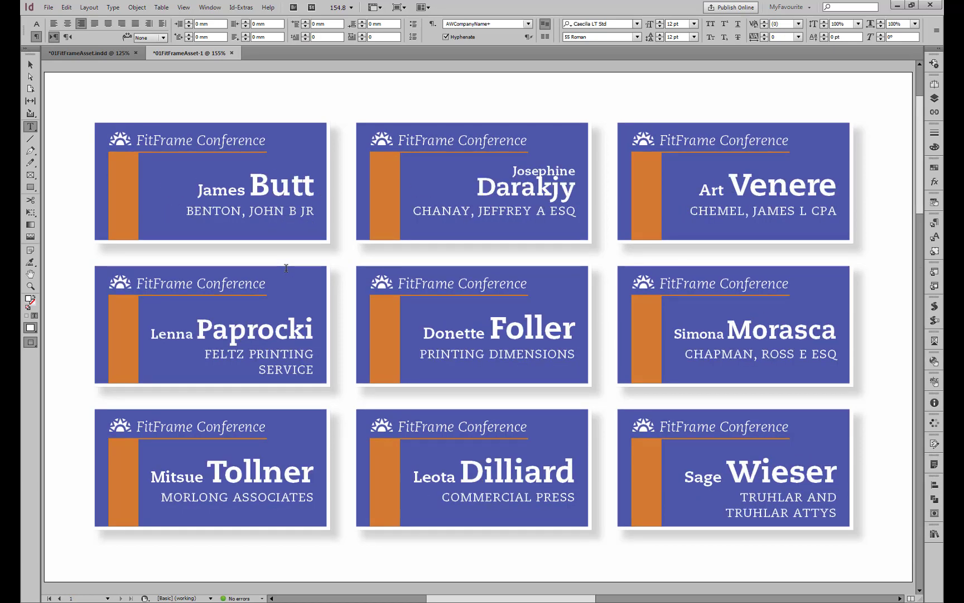
pyautogui.doubleClick(544, 172)
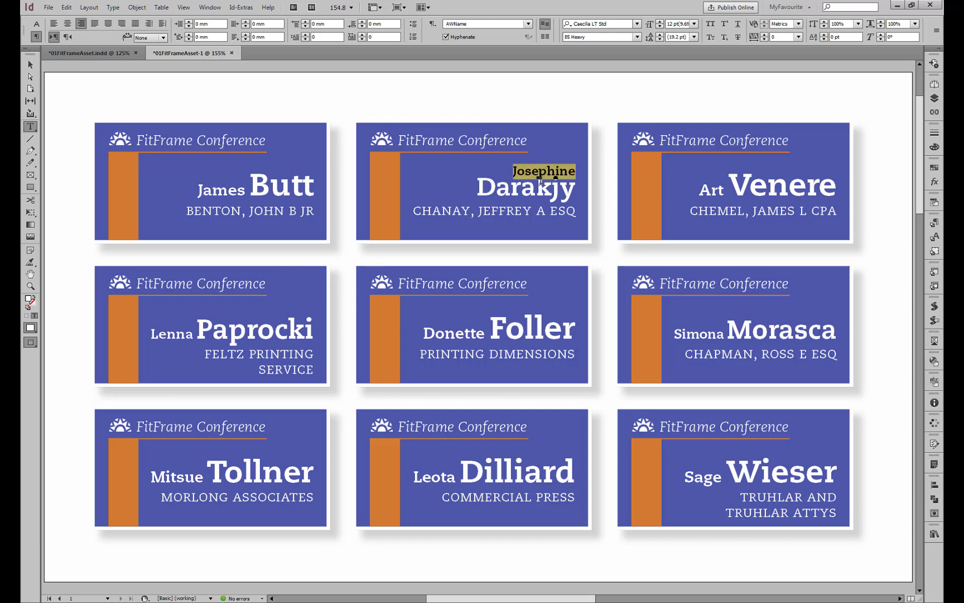
pyautogui.click(538, 185)
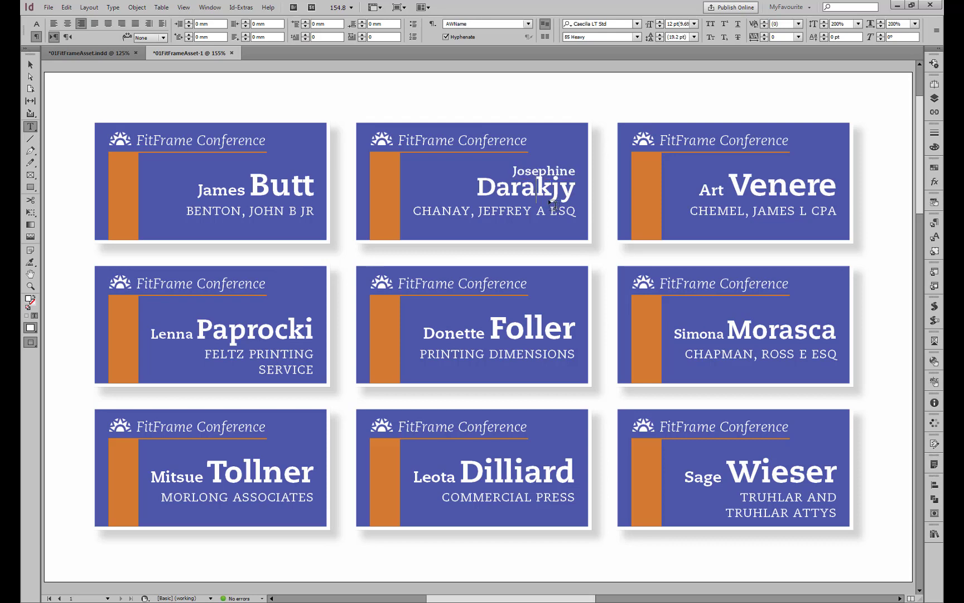